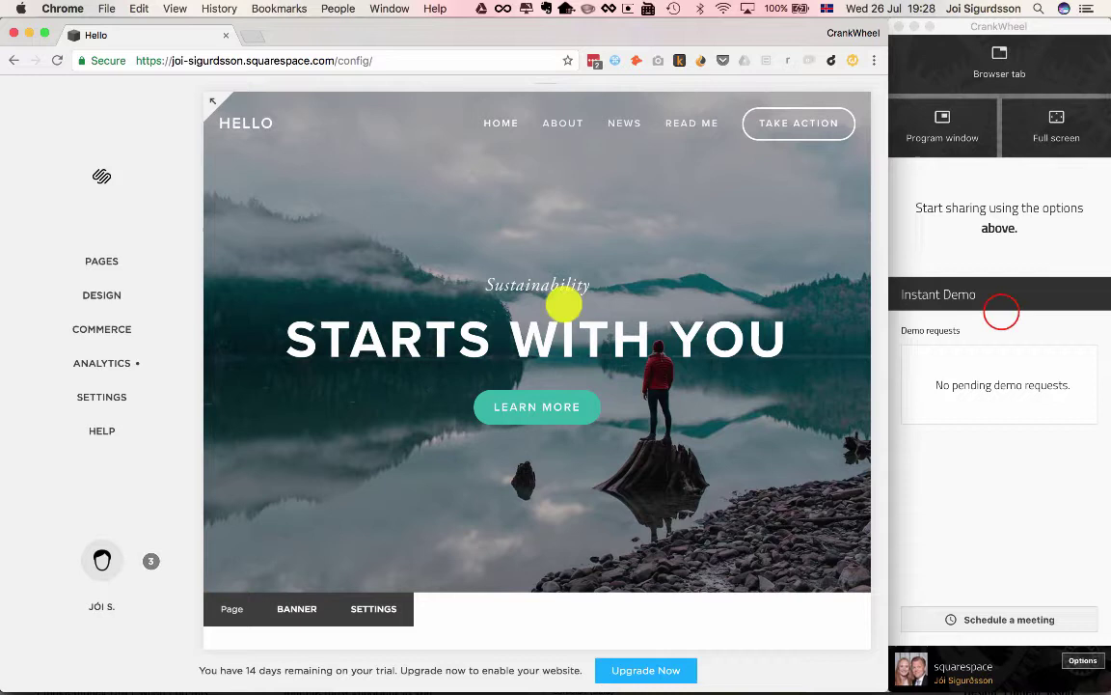
# Step: Open the Instant Demos page in CrankWheel's account admin and select its <script> snippet
pyautogui.click(1000, 310)
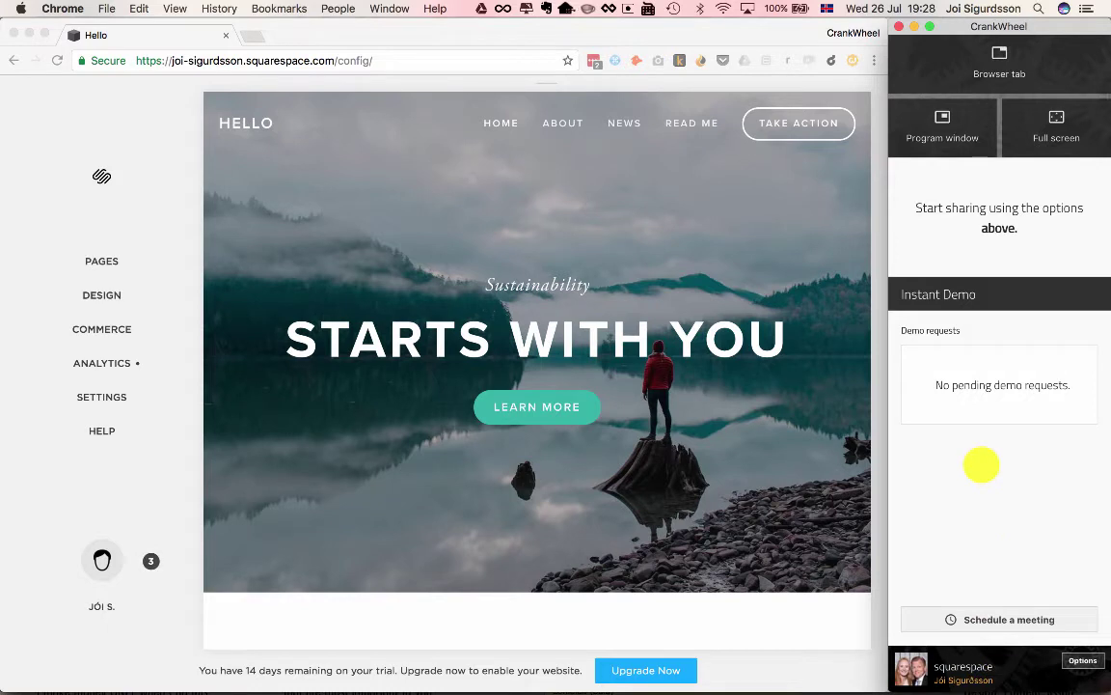
pyautogui.click(923, 482)
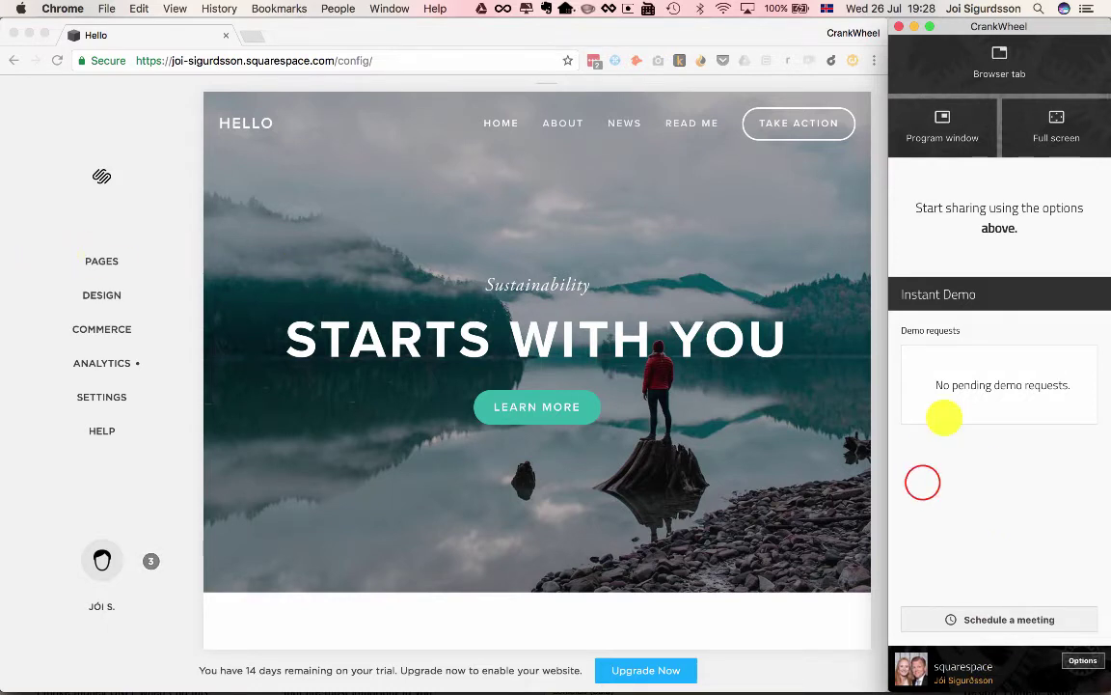
pyautogui.click(923, 483)
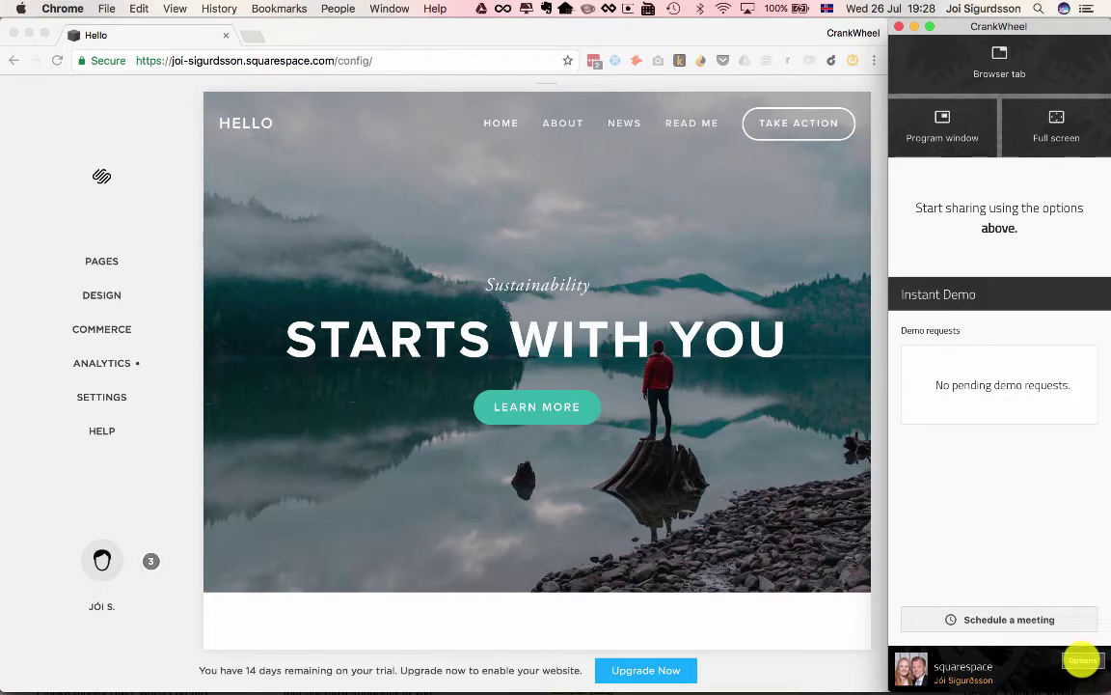
pyautogui.click(1081, 660)
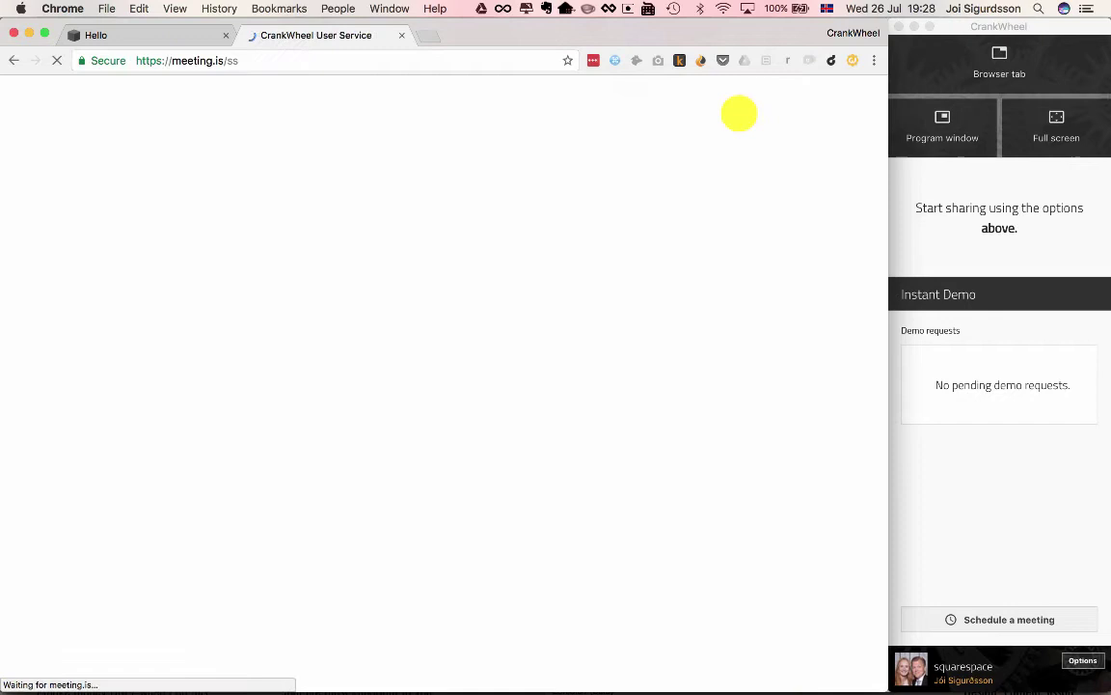
pyautogui.click(98, 286)
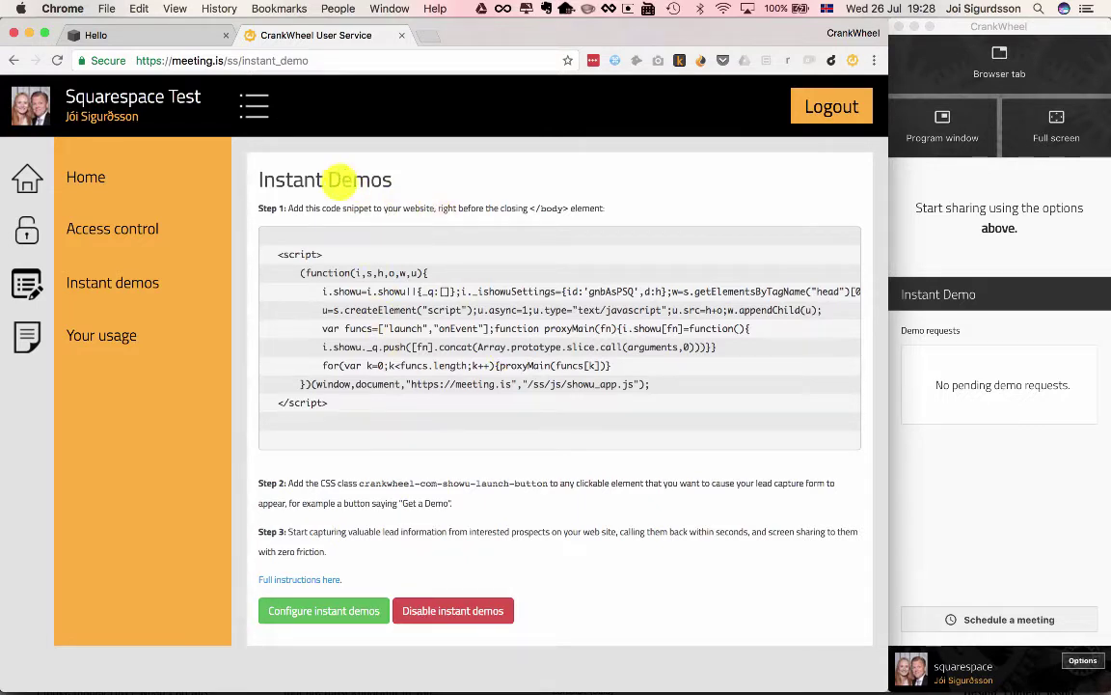
pyautogui.moveTo(261, 253); pyautogui.dragTo(369, 402)
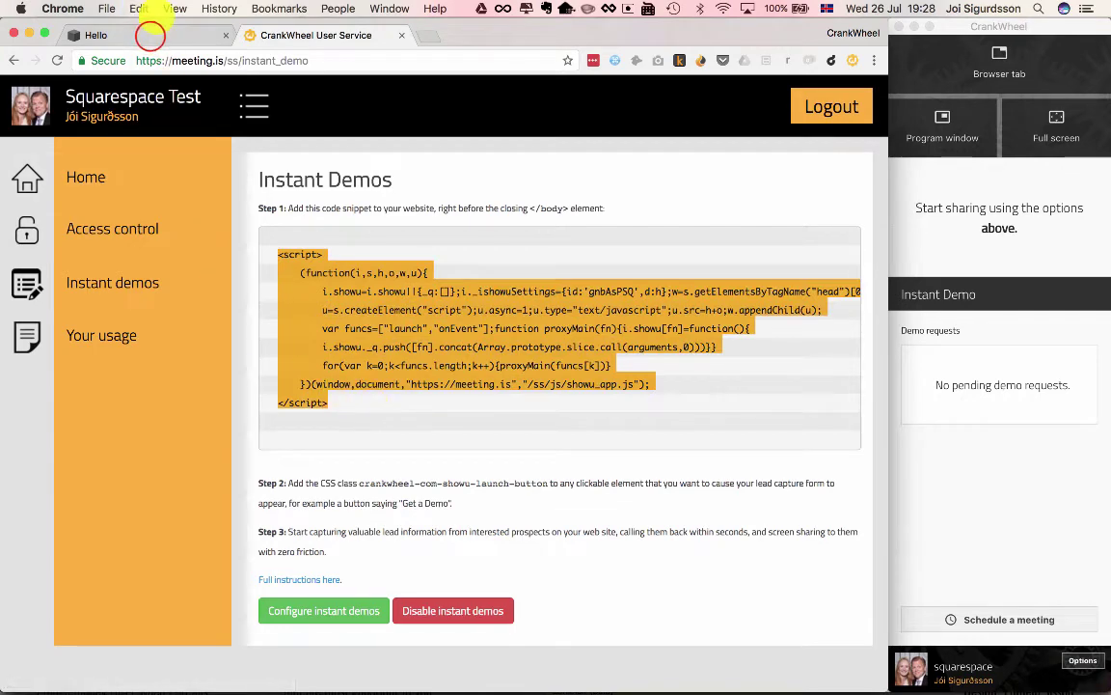
# Step: Go to Settings > Advanced > Code Injection in the Squarespace site editor
pyautogui.click(149, 35)
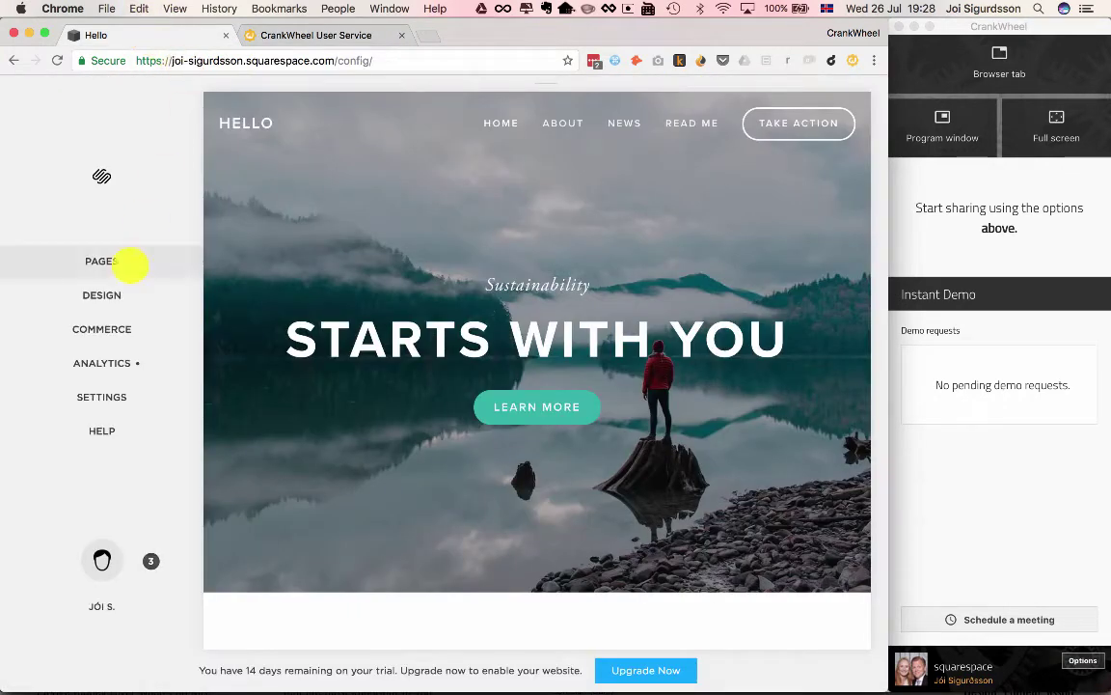
pyautogui.click(107, 394)
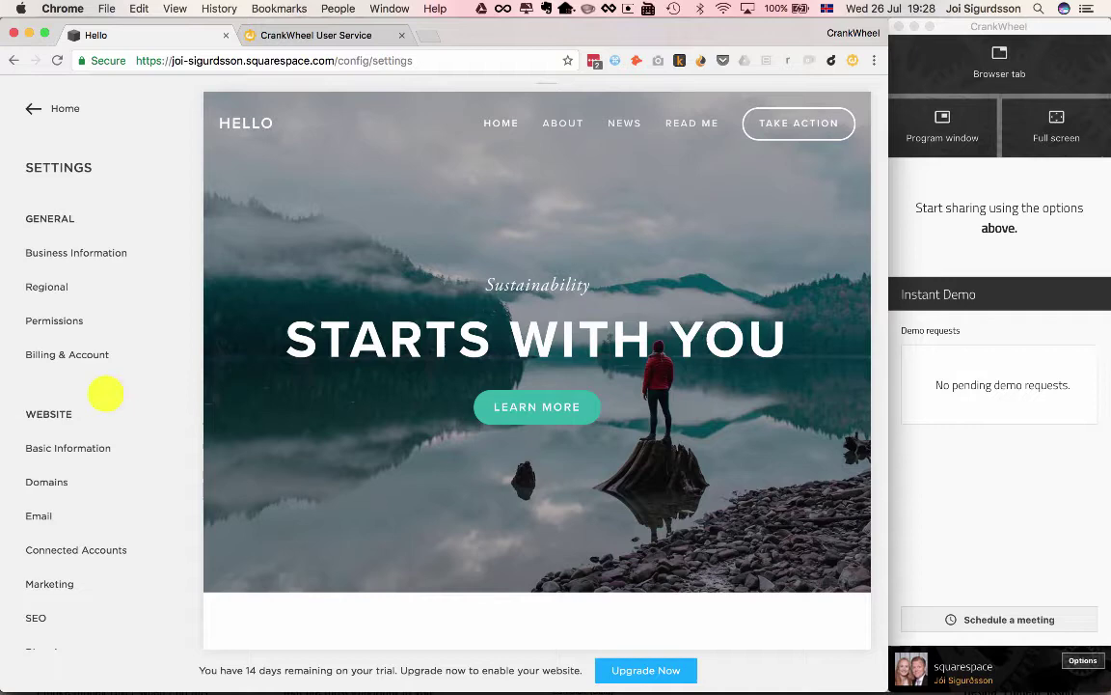
pyautogui.scroll(-5, 69, 483)
pyautogui.click(47, 448)
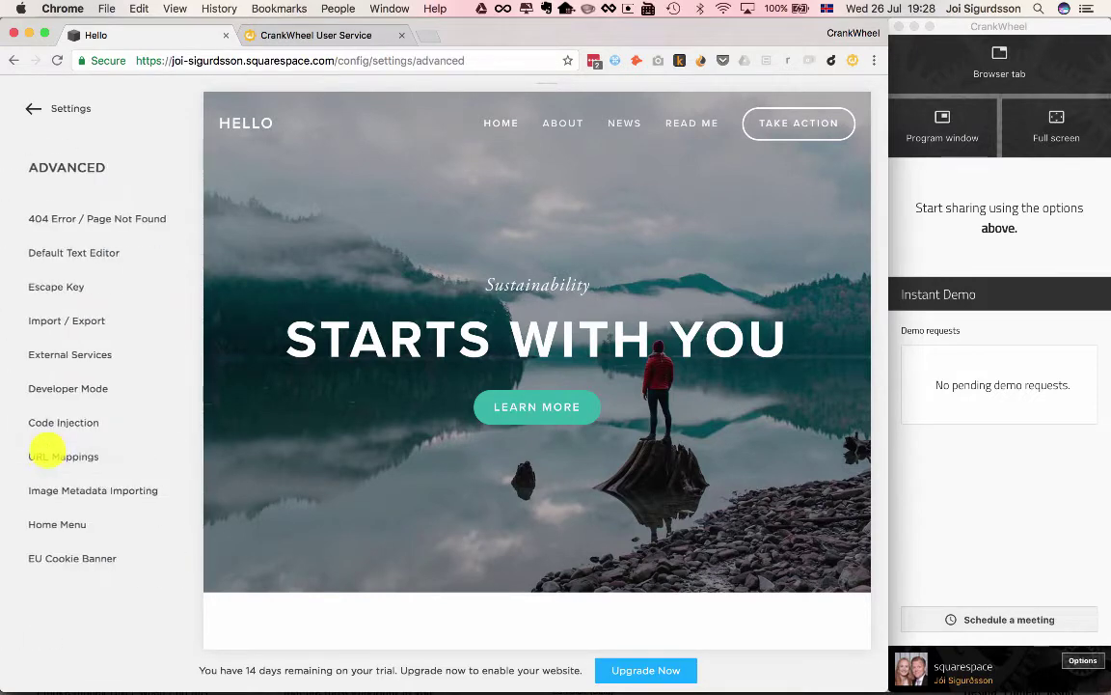
pyautogui.click(66, 421)
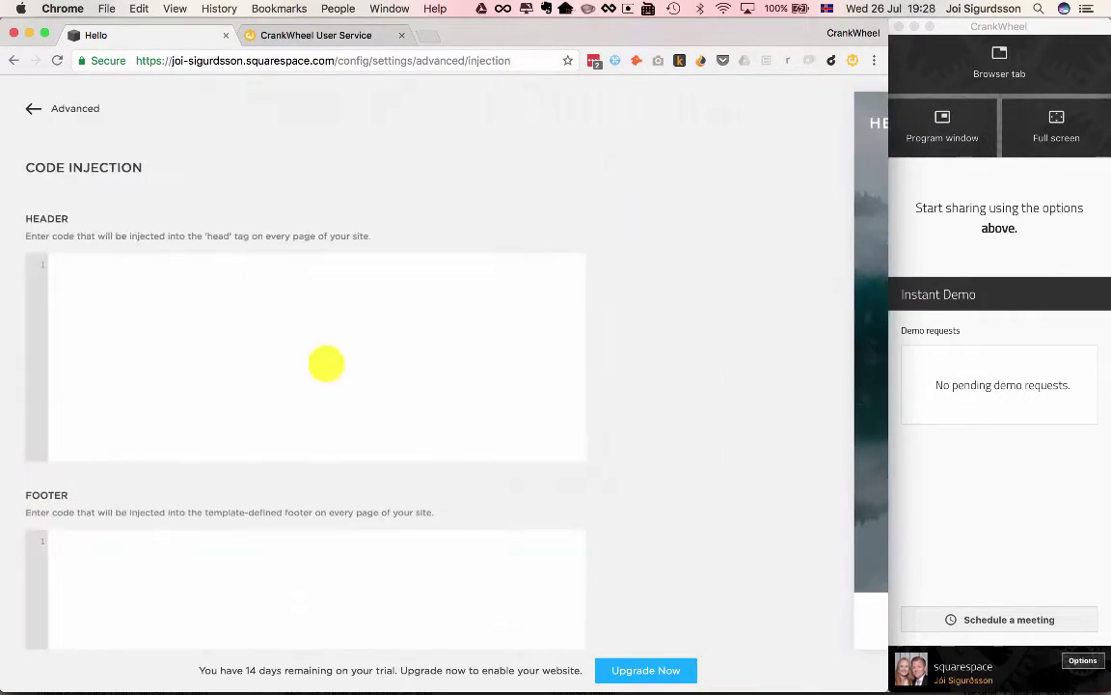
# Step: Paste the CrankWheel instant-demo script into the Footer code box and save
pyautogui.click(273, 529)
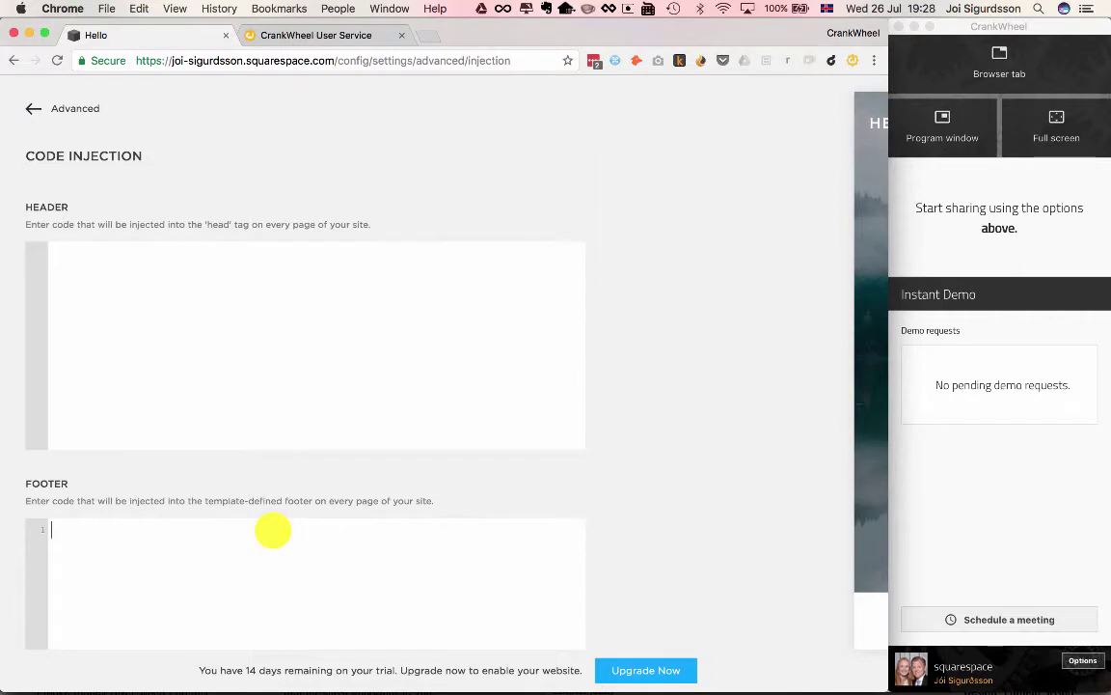
pyautogui.press('super+v')
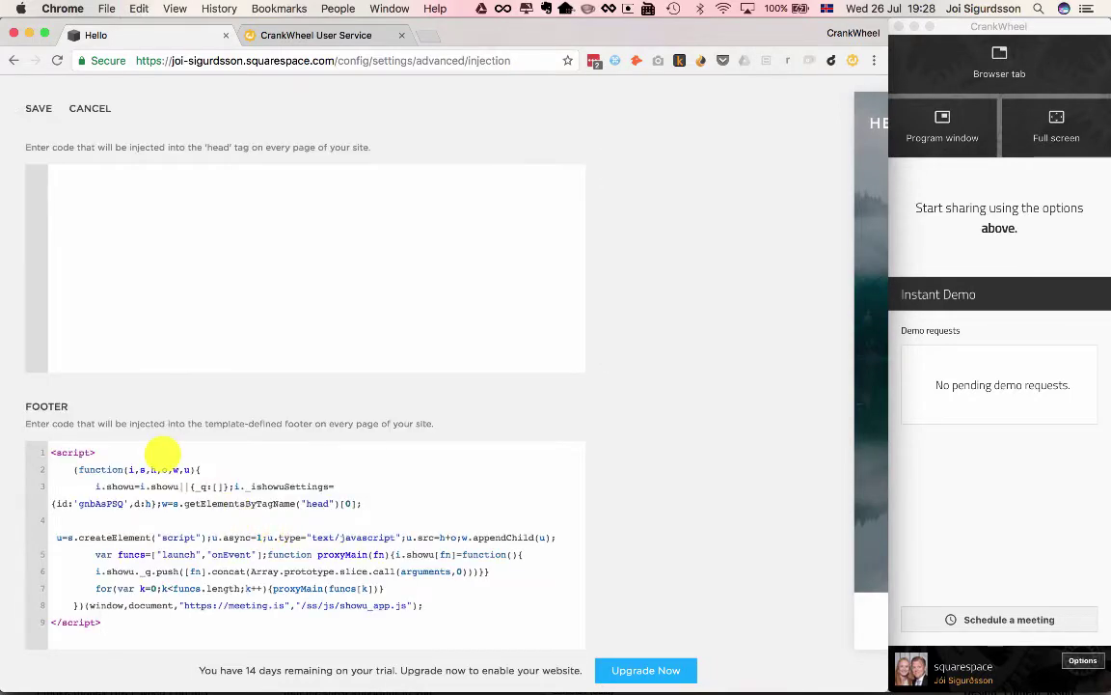
pyautogui.click(36, 108)
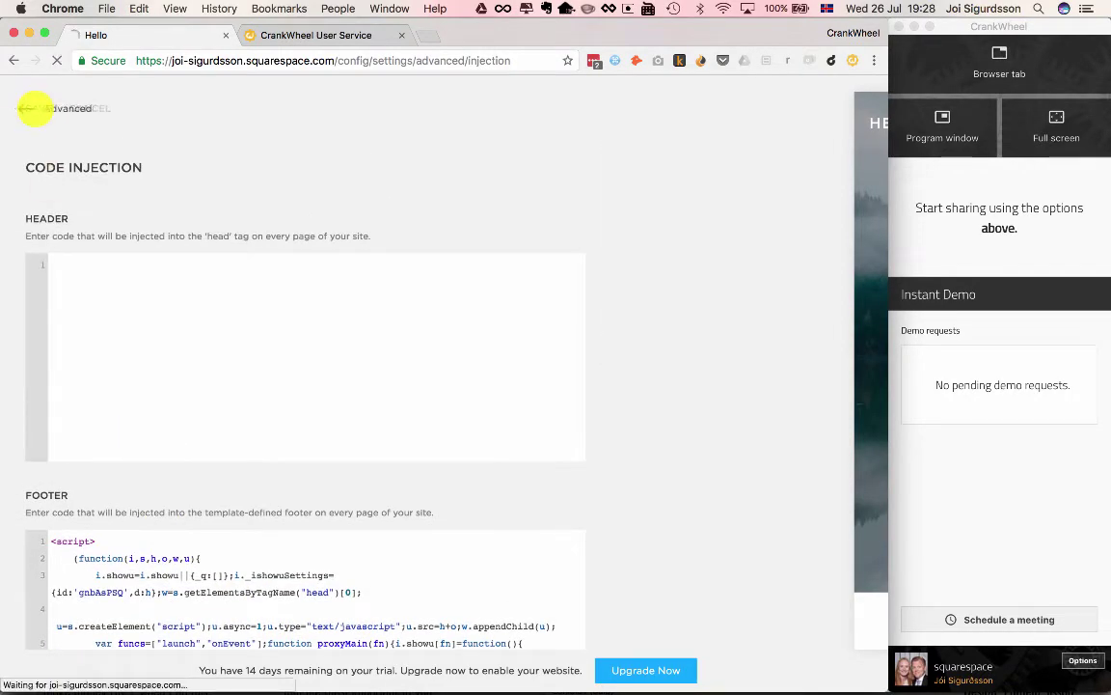
# Step: Back out of the settings lists to the main site menu
pyautogui.click(29, 108)
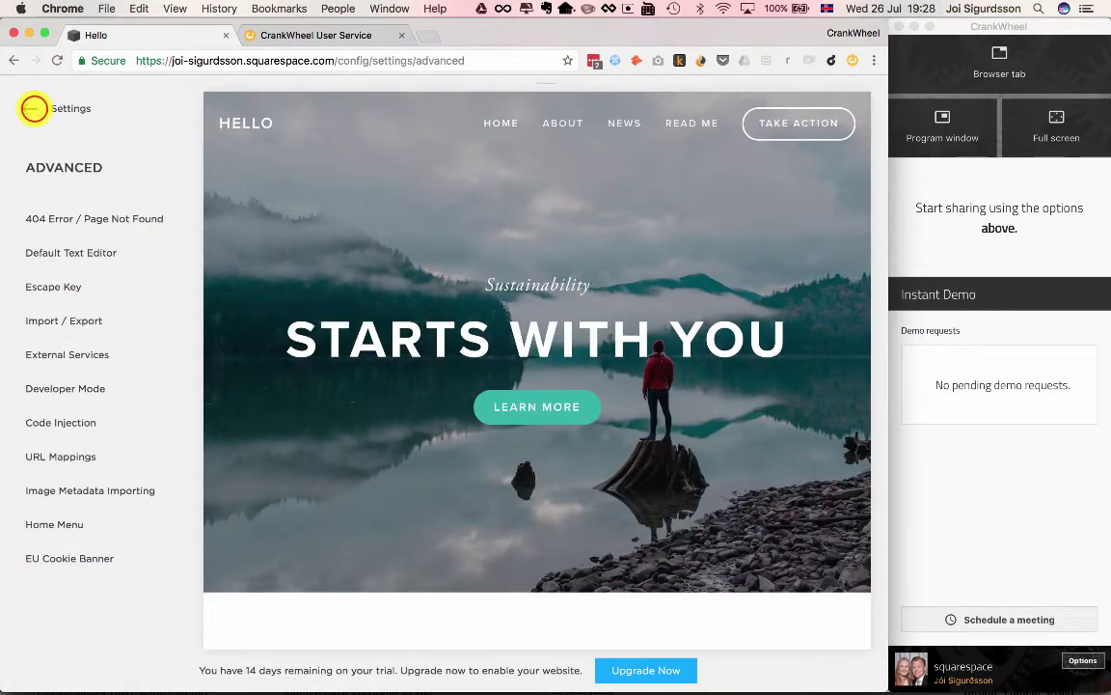
pyautogui.click(32, 108)
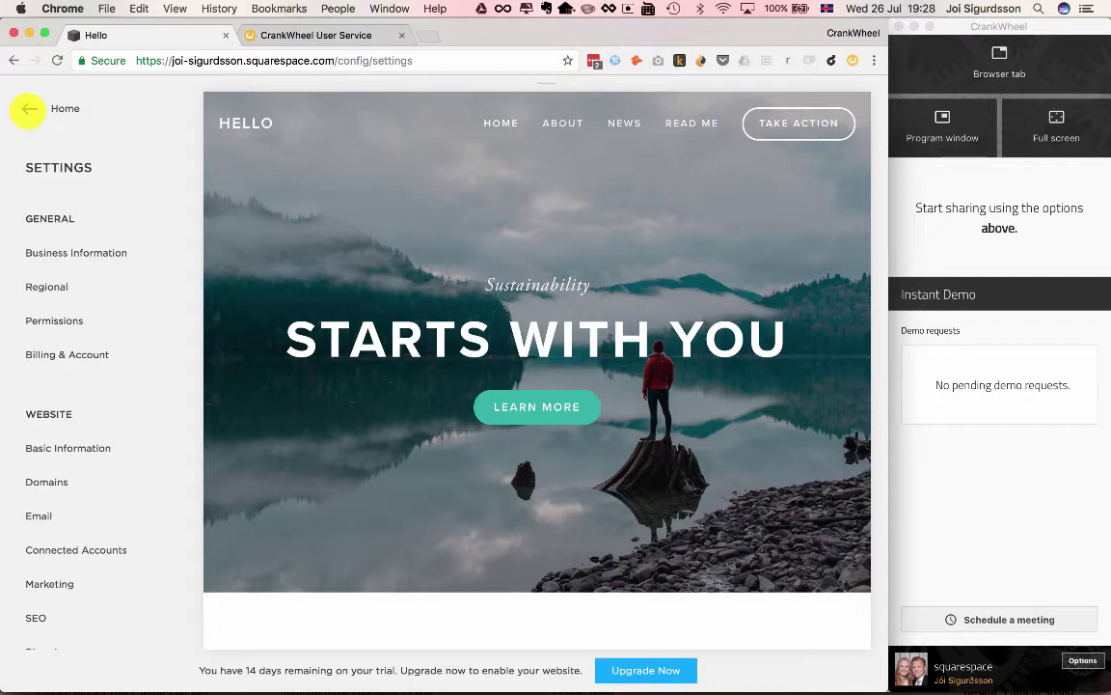
pyautogui.click(27, 109)
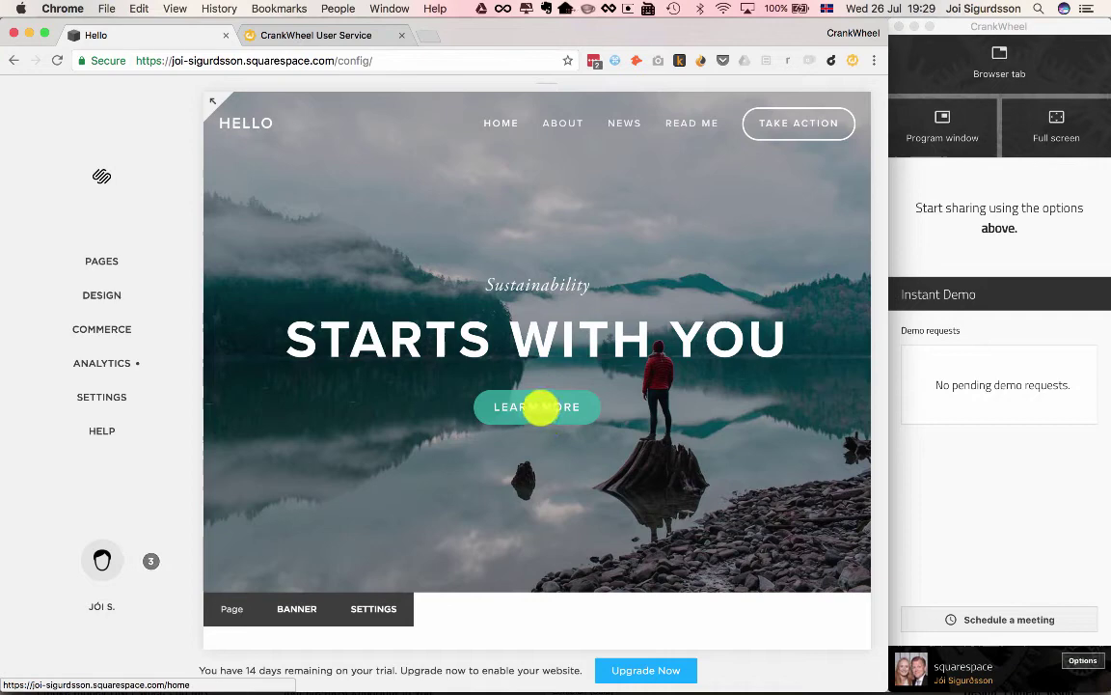
# Step: In the Home page settings, select the Learn More text in the description
pyautogui.click(386, 609)
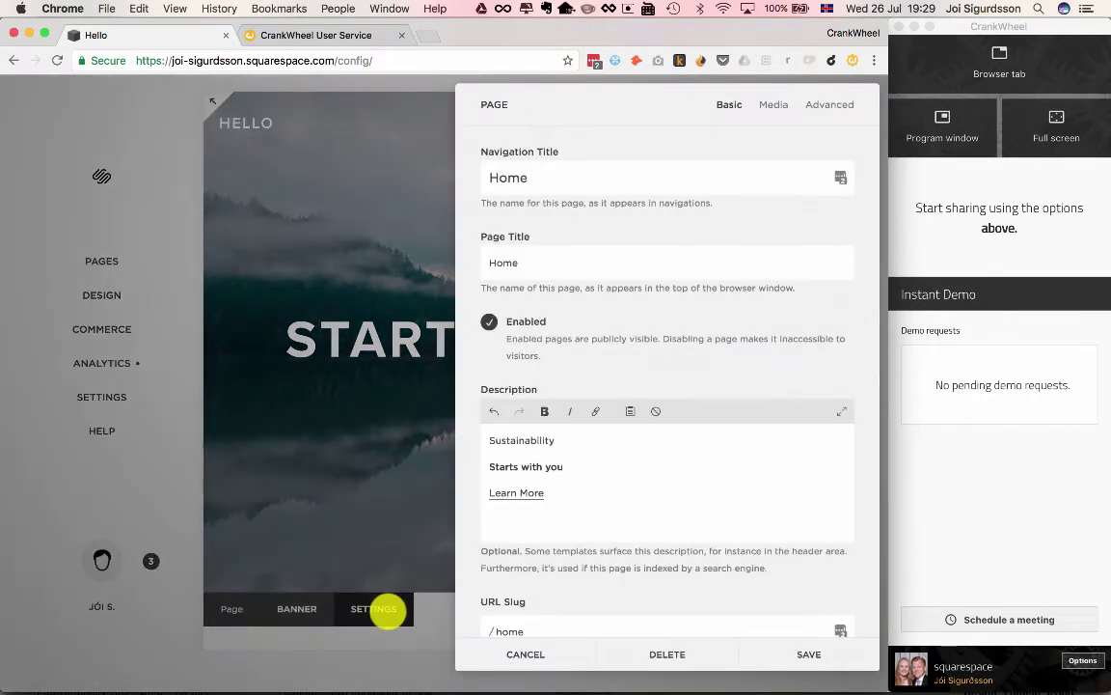
pyautogui.click(560, 490)
pyautogui.moveTo(560, 489); pyautogui.dragTo(487, 491)
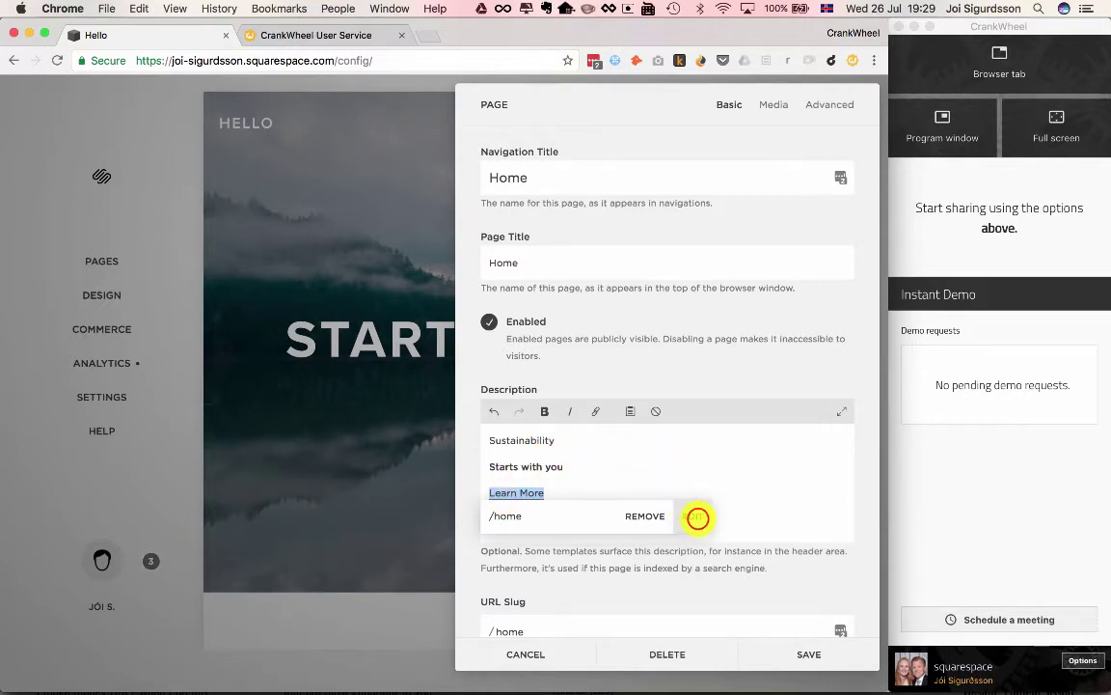
# Step: Link Learn More to the external URL #instant42 and save the page settings
pyautogui.click(697, 518)
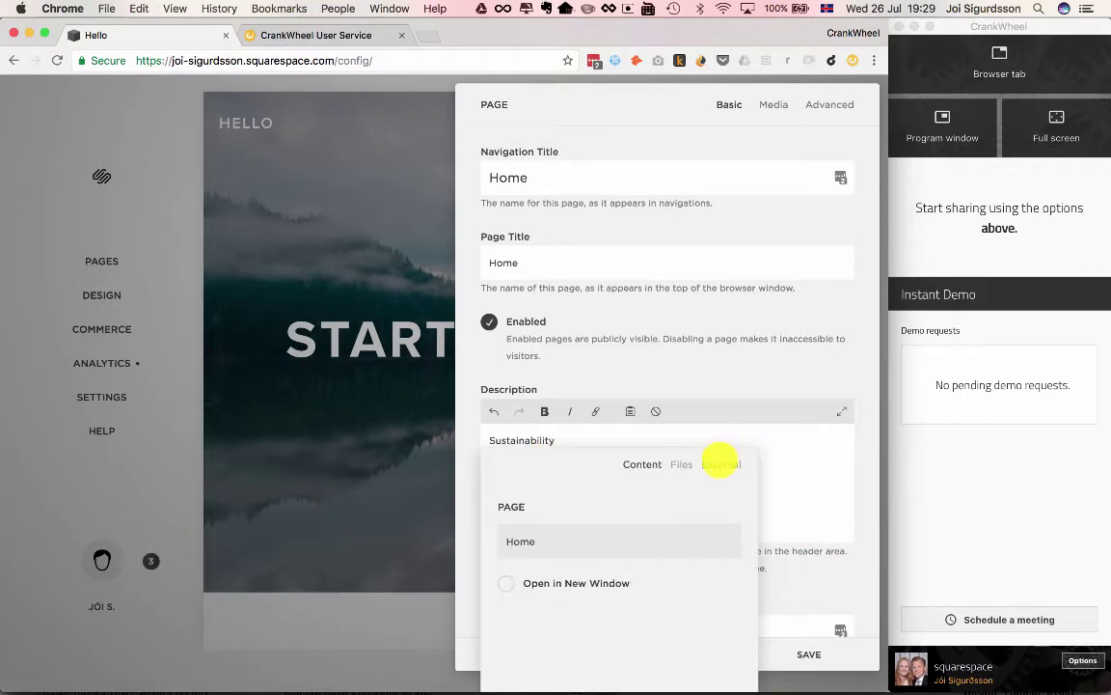
pyautogui.click(721, 464)
pyautogui.click(551, 502)
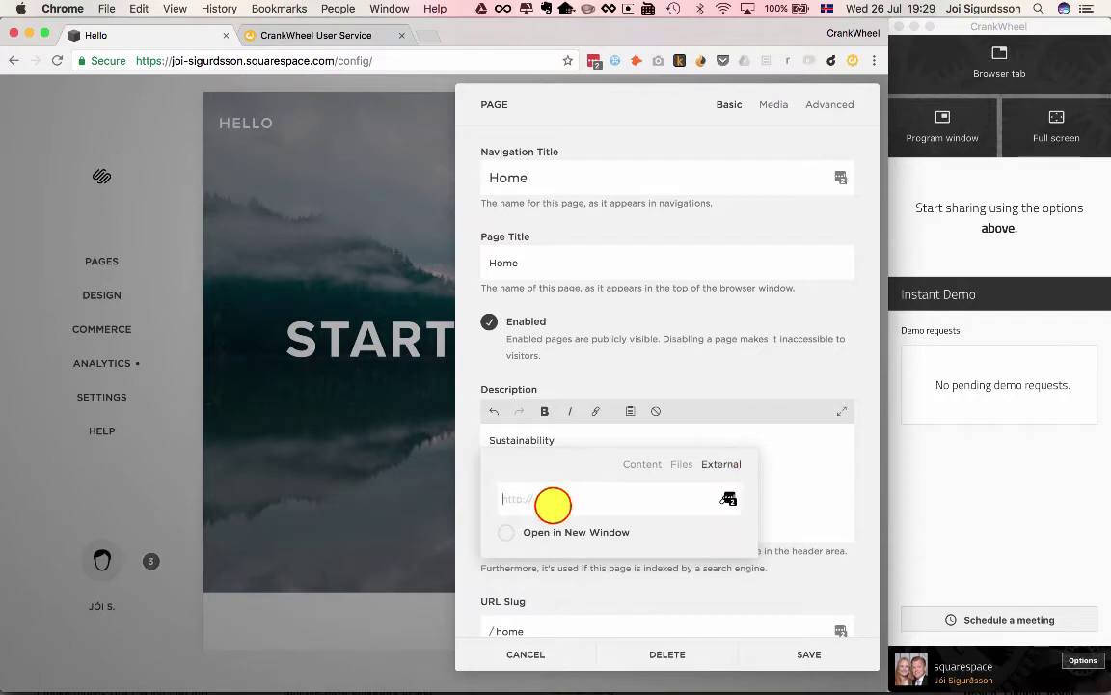
pyautogui.write('#instant42')
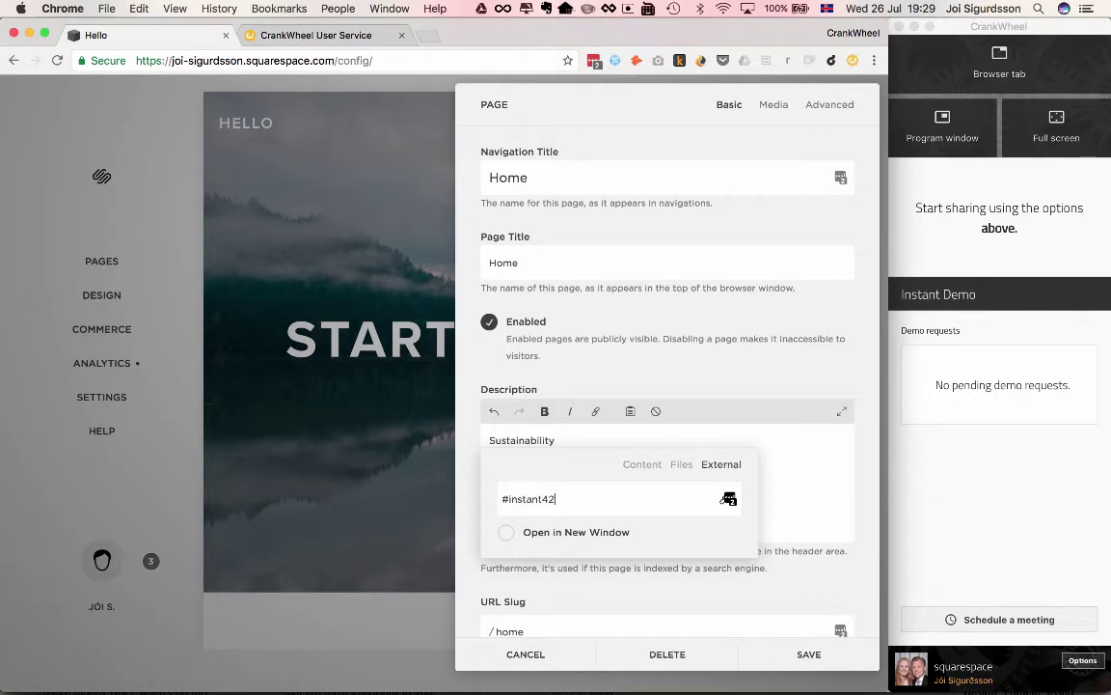
pyautogui.press('Return')
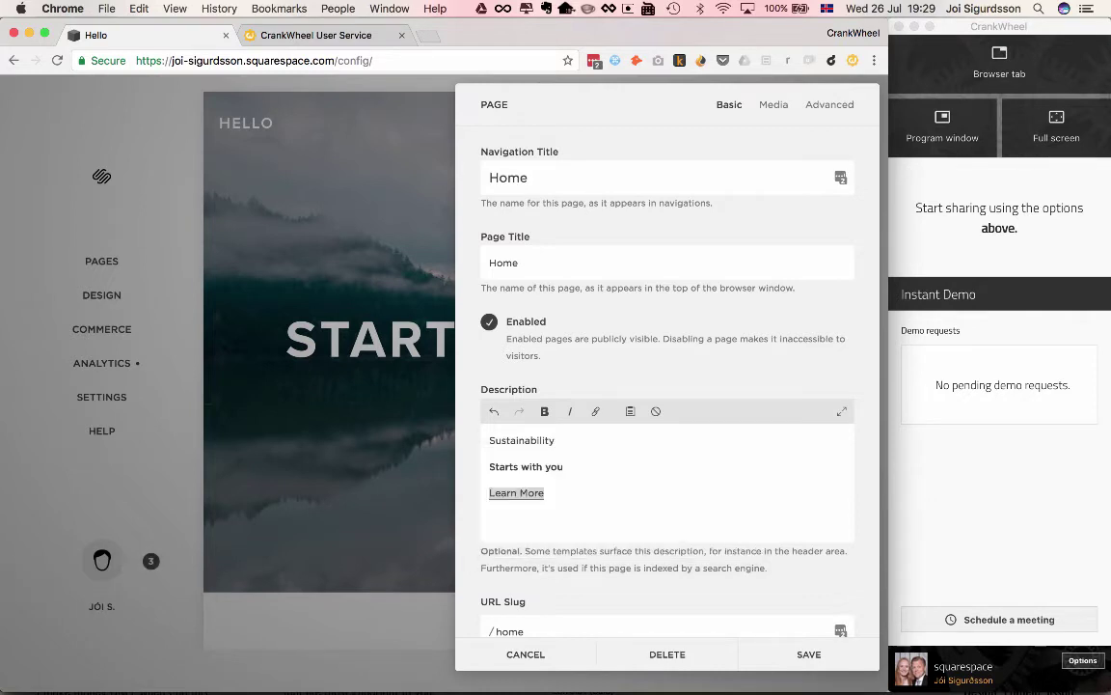
pyautogui.click(790, 654)
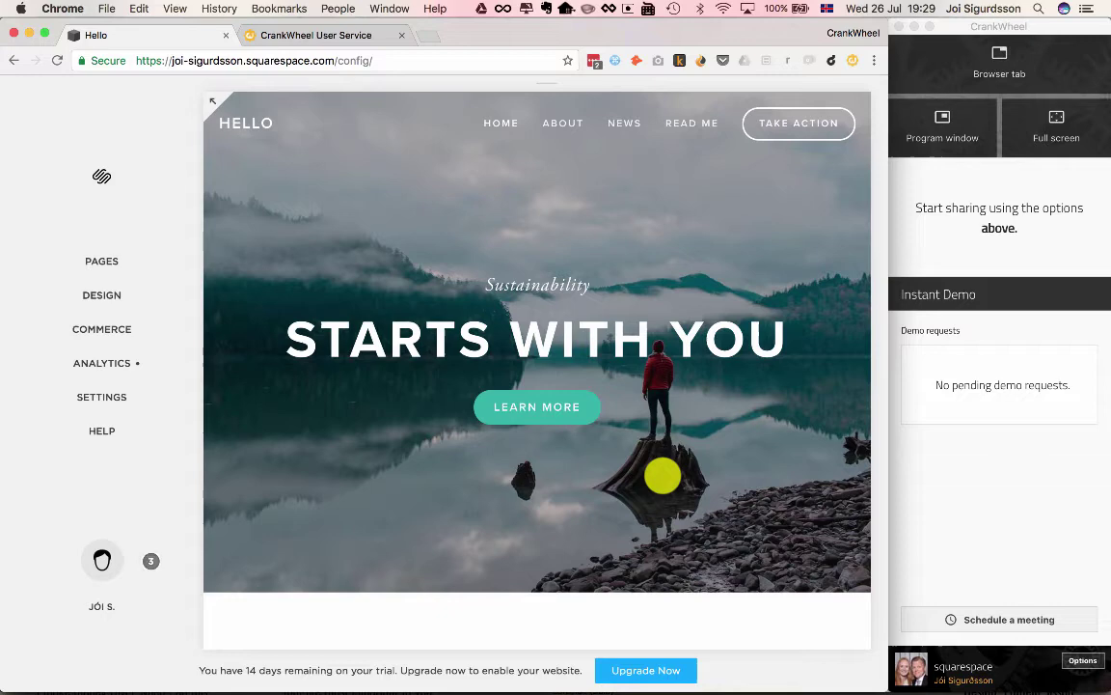
pyautogui.press('super+Tab')
pyautogui.press('super+Tab')
pyautogui.press('super+shift+Tab')
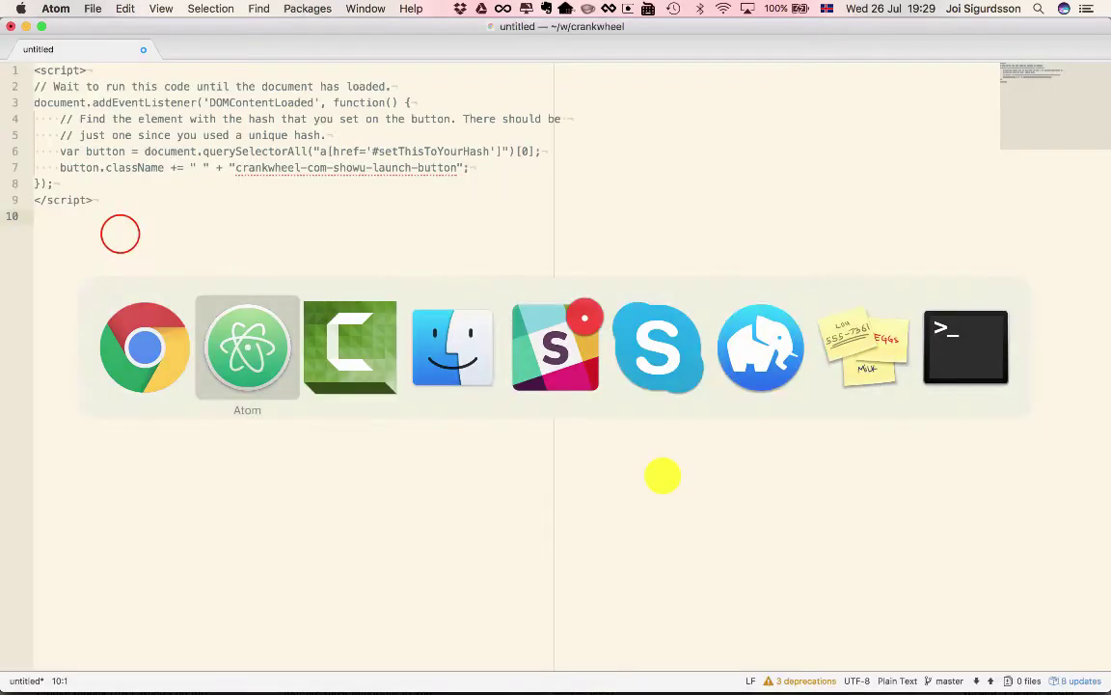
pyautogui.click(120, 233)
pyautogui.press('super+shift+Up')
pyautogui.press('super+c')
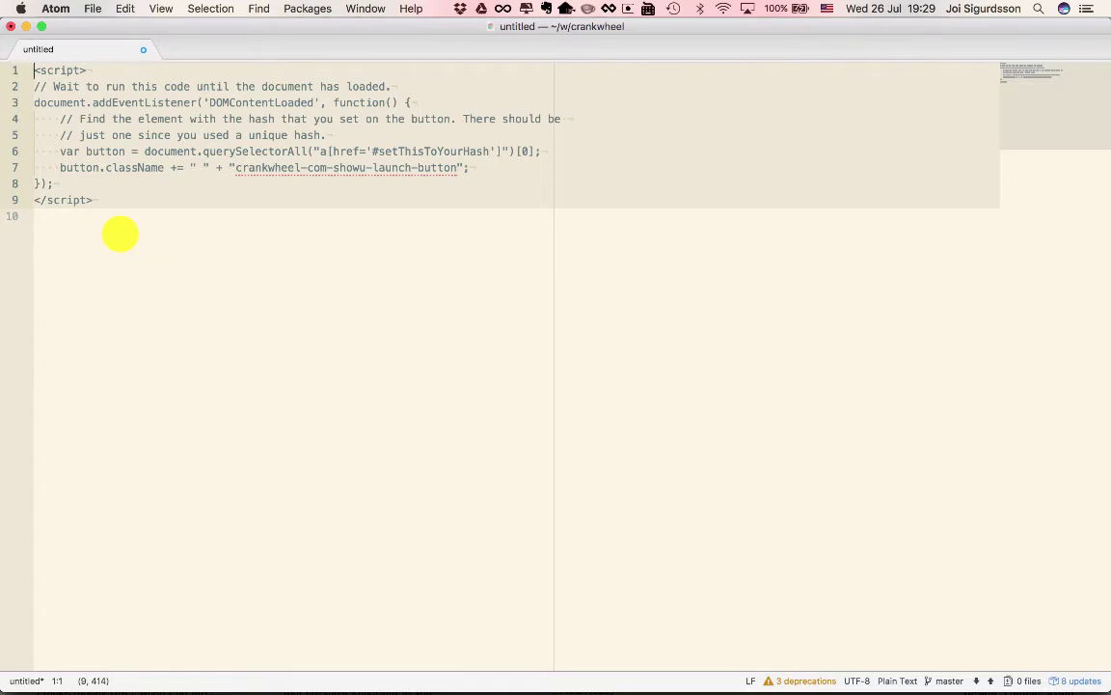
pyautogui.press('super+Tab')
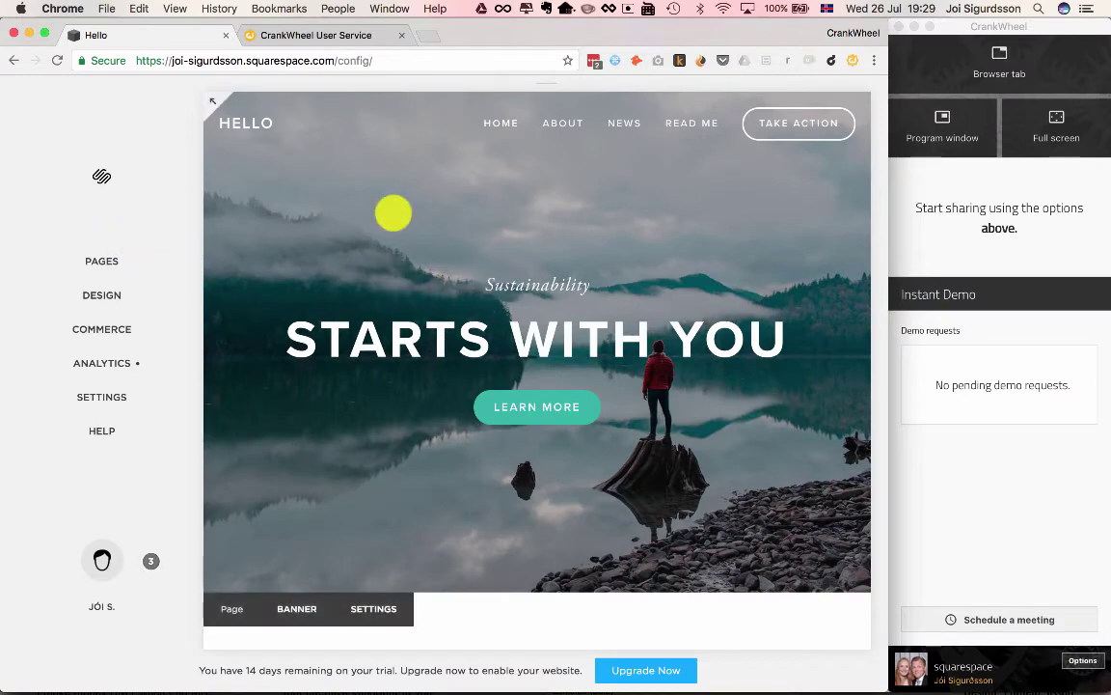
# Step: Open the Advanced tab of the Home page's settings under Pages
pyautogui.click(97, 260)
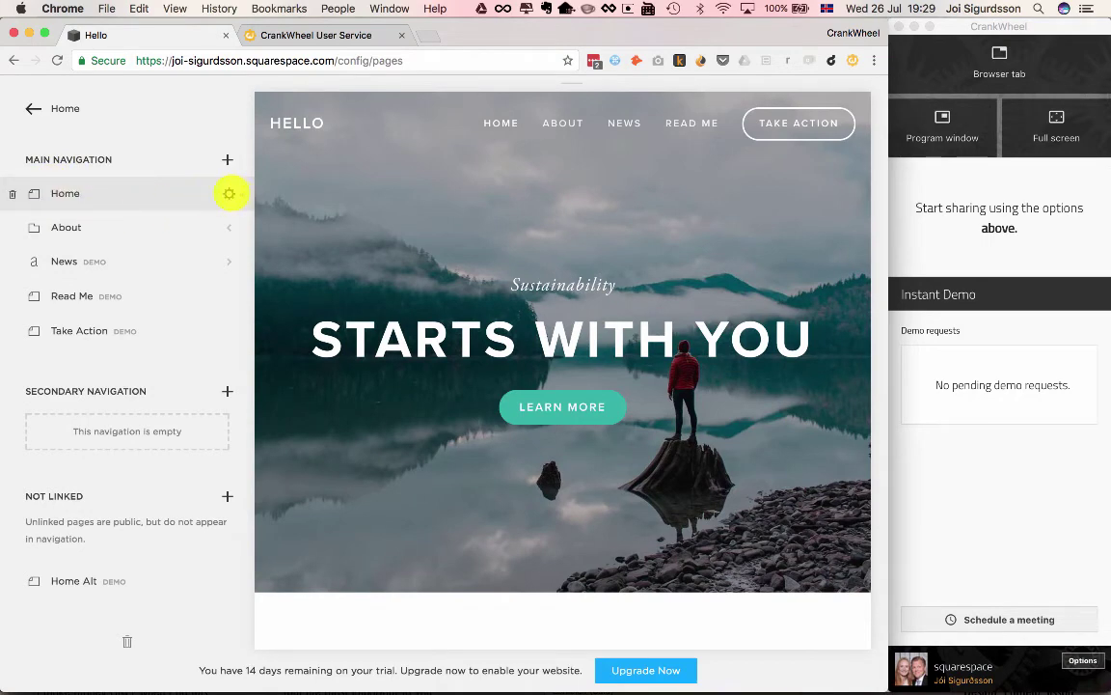
pyautogui.click(229, 193)
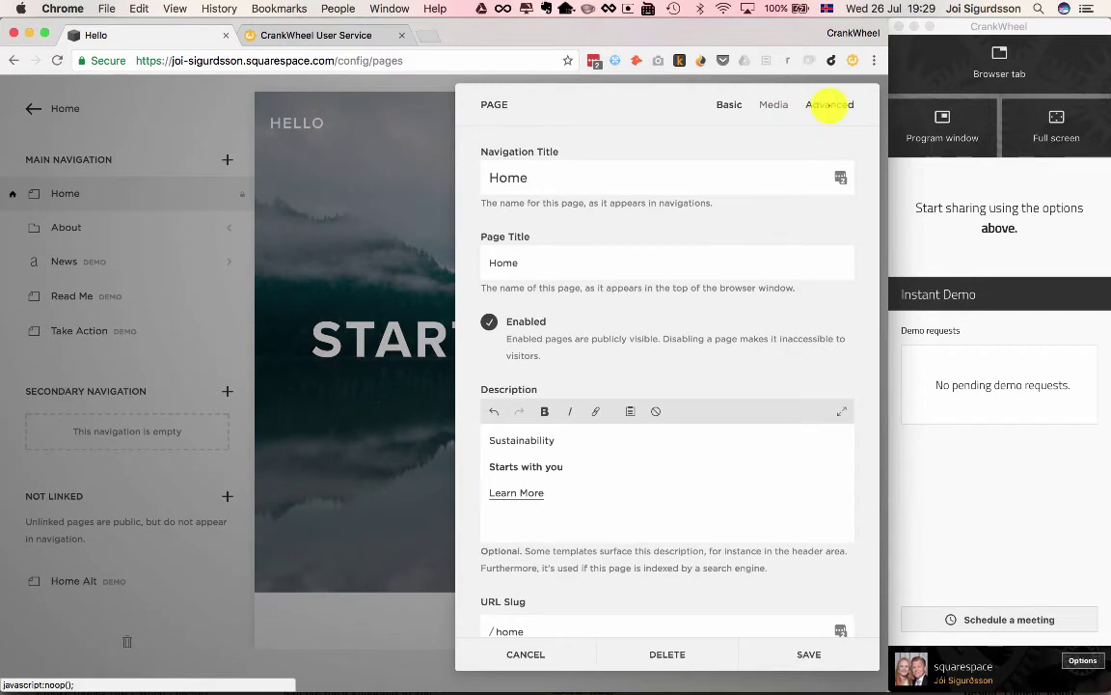
pyautogui.click(830, 105)
# Step: Paste the launch-button script into the header, replace setThisToYourHash with instant42, and save
pyautogui.click(628, 278)
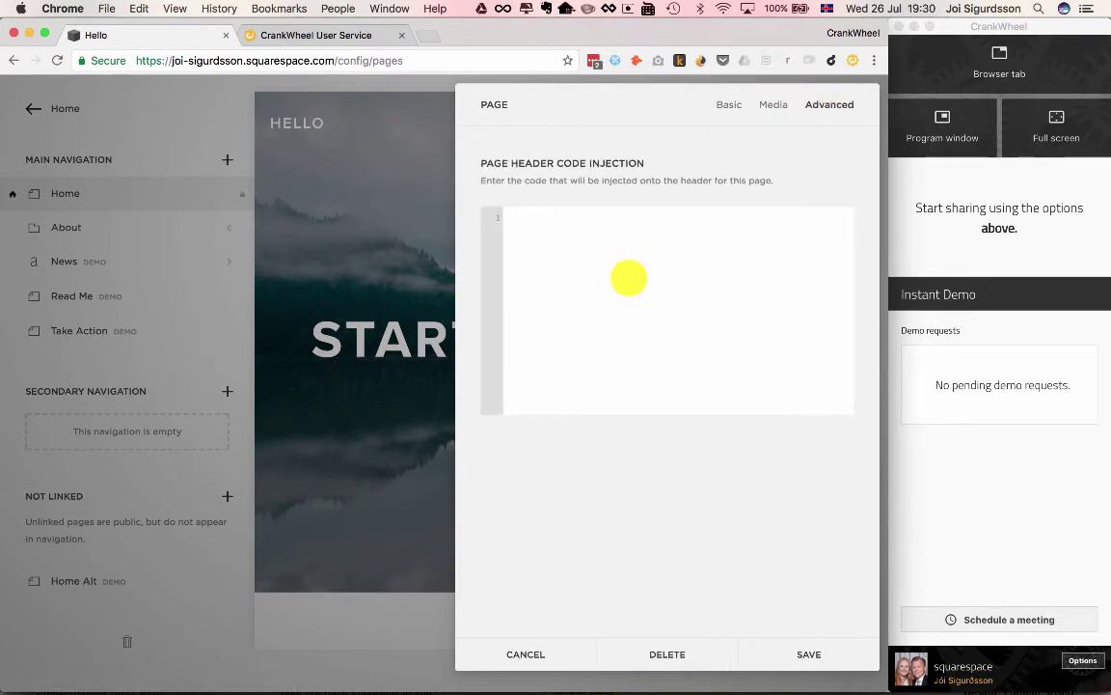
pyautogui.press('super+v')
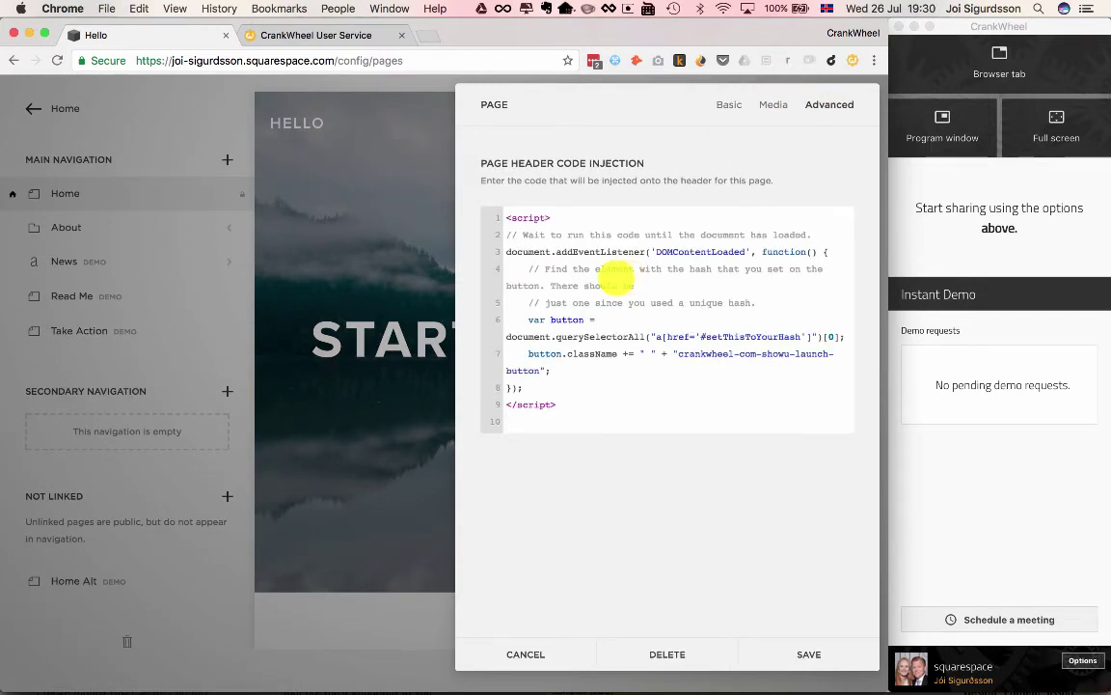
pyautogui.doubleClick(757, 334)
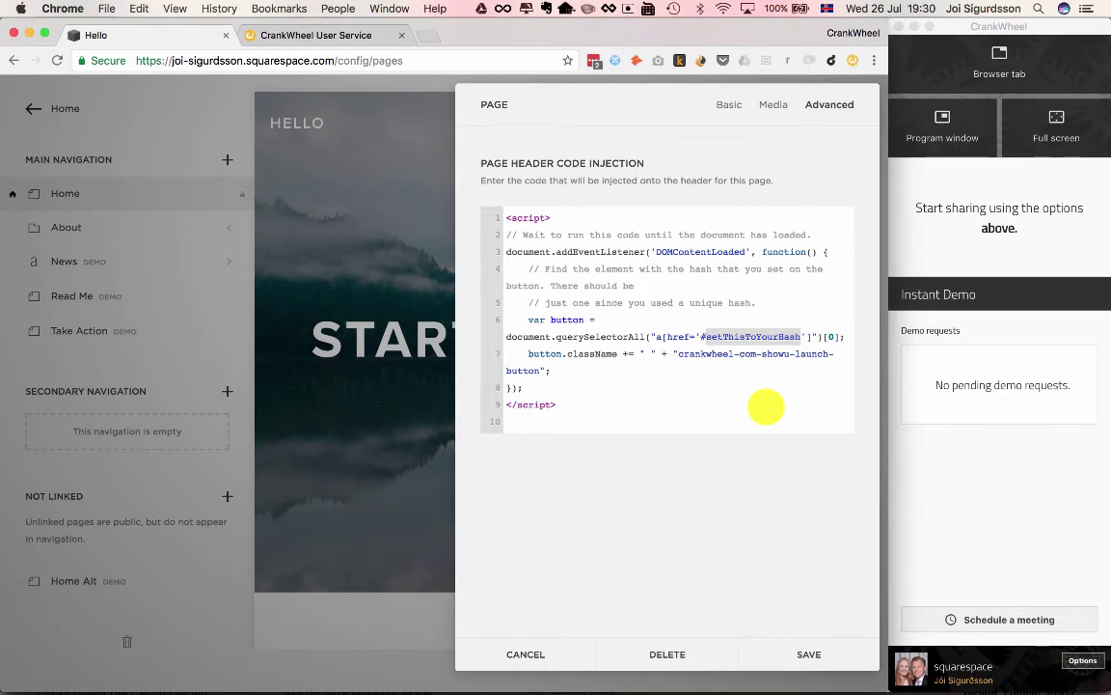
pyautogui.write('instant42')
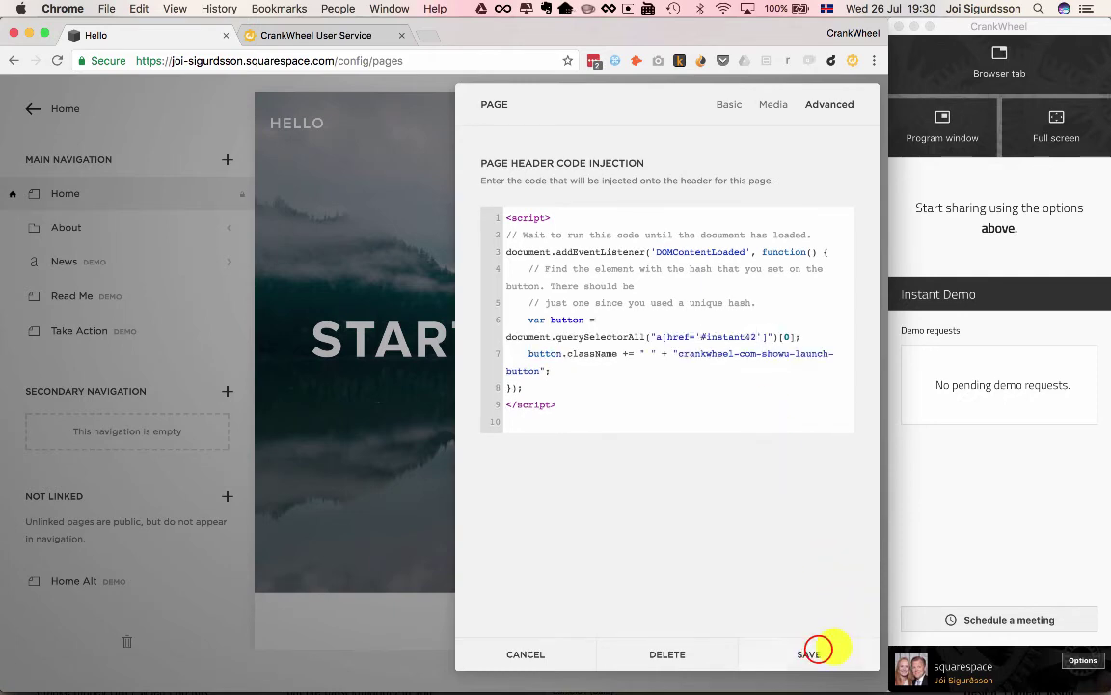
pyautogui.click(818, 652)
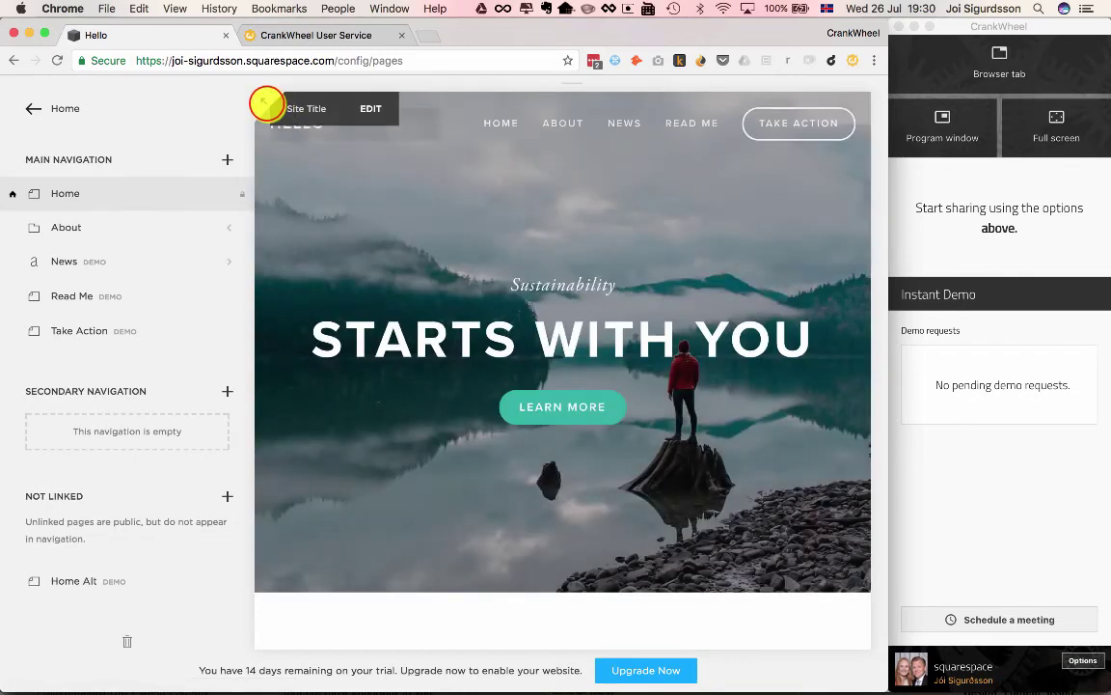
# Step: Open the Learn More popup on the full-width site and submit a demo request with a test phone number
pyautogui.click(263, 101)
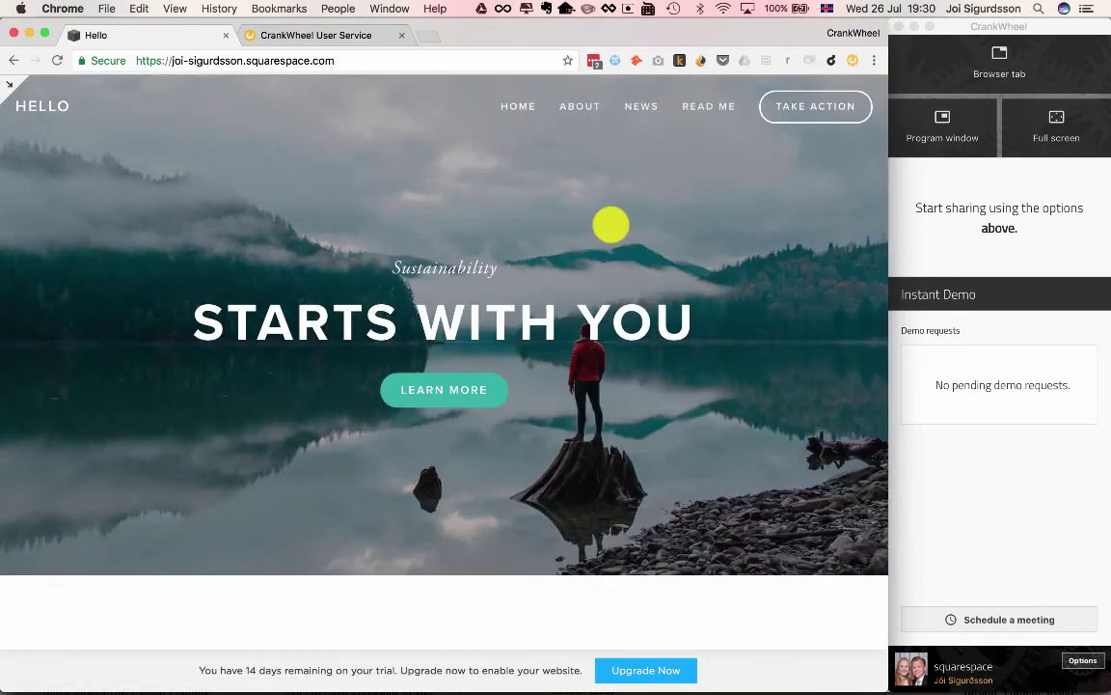
pyautogui.click(434, 390)
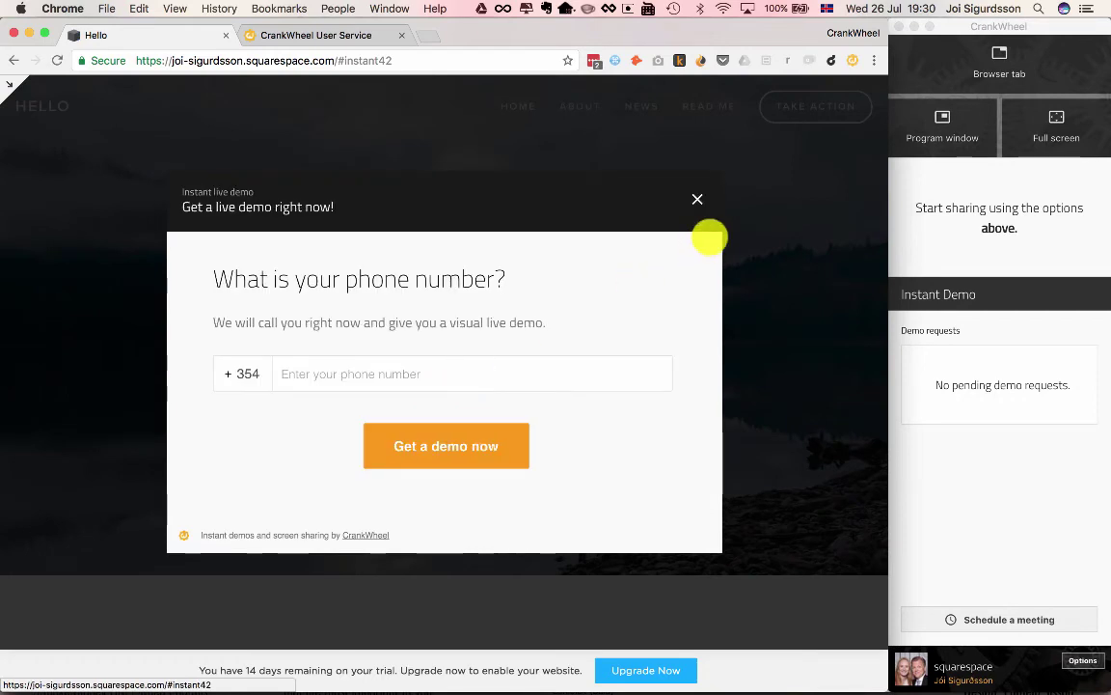
pyautogui.click(355, 373)
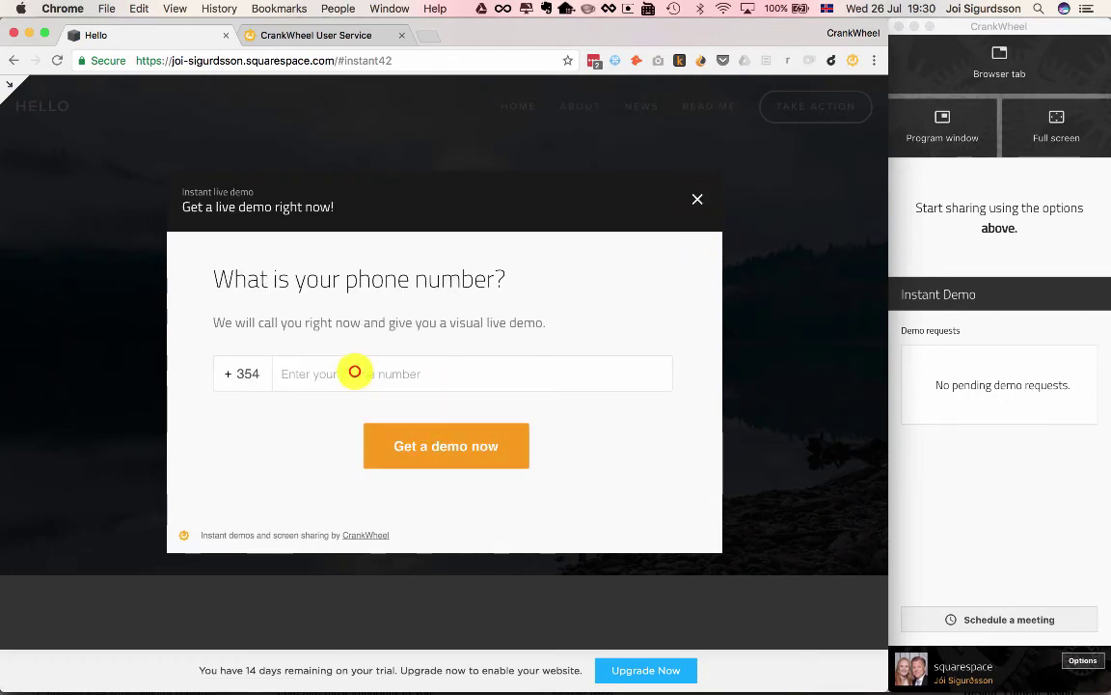
pyautogui.write('12345')
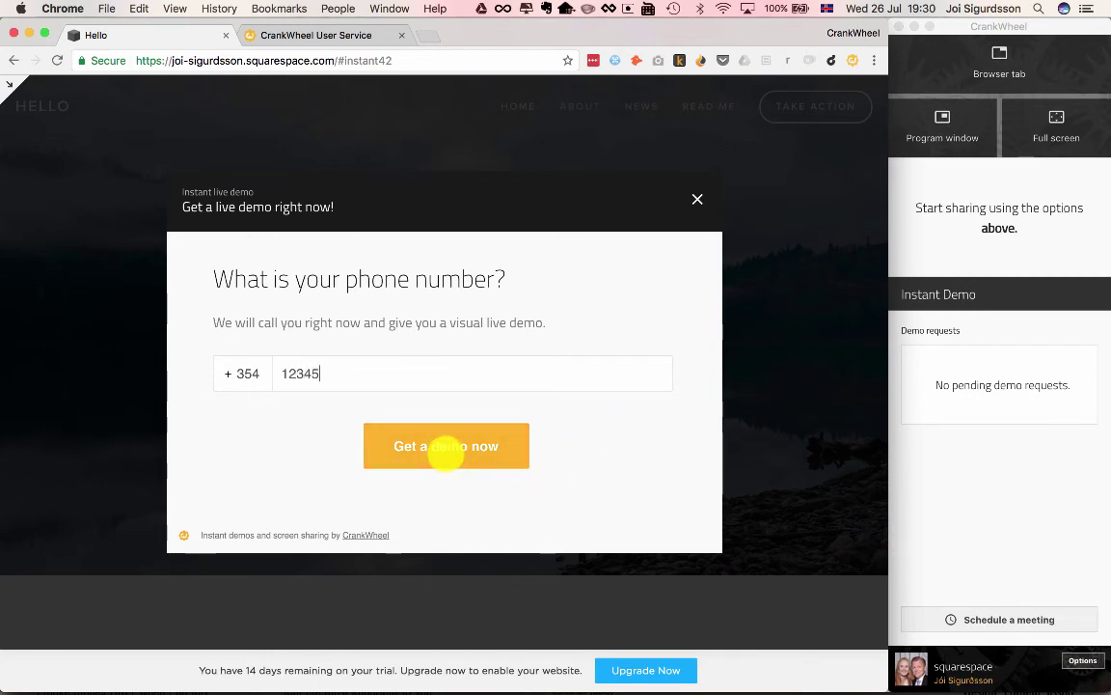
pyautogui.click(447, 456)
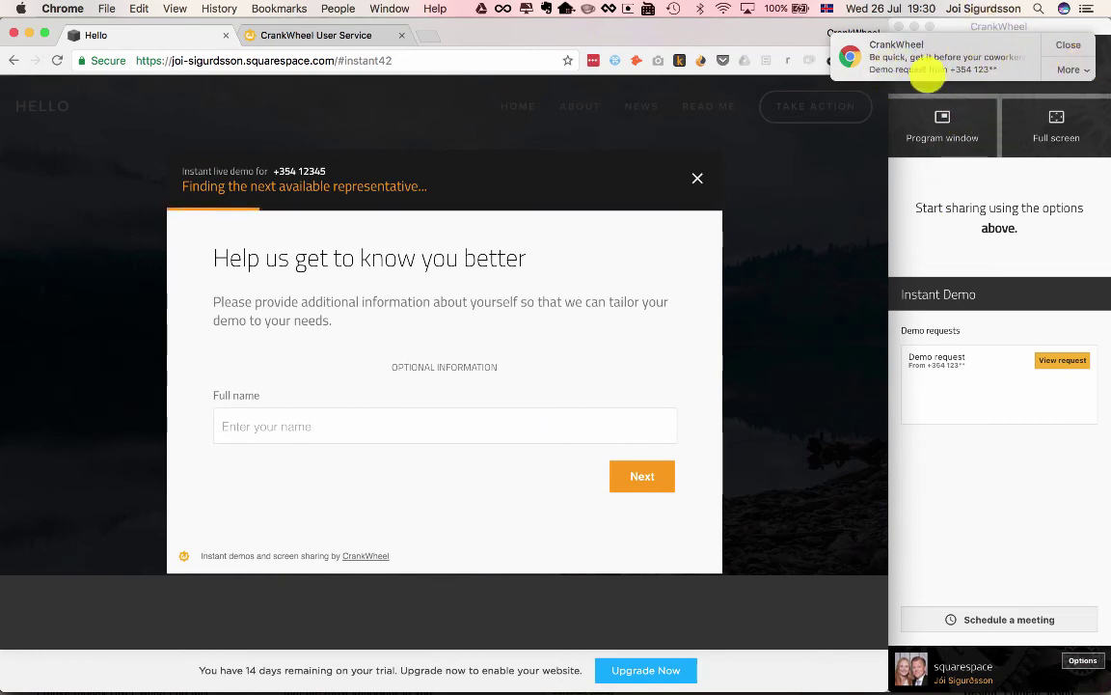
# Step: View the incoming request in the CrankWheel window and accept it
pyautogui.click(990, 335)
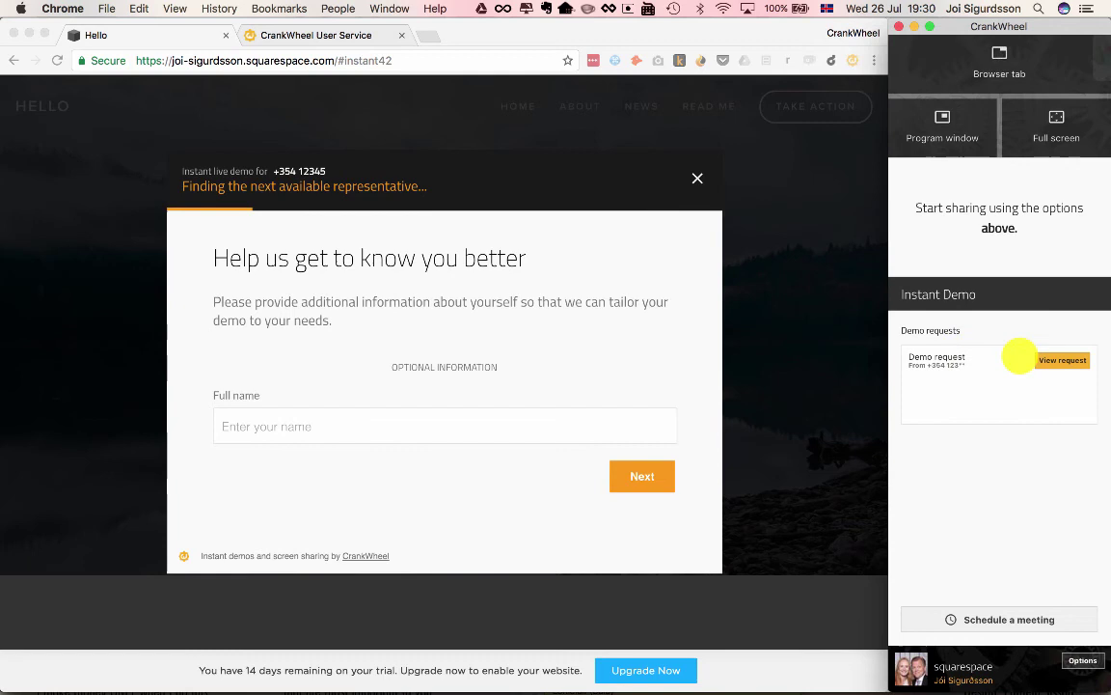
pyautogui.click(1062, 360)
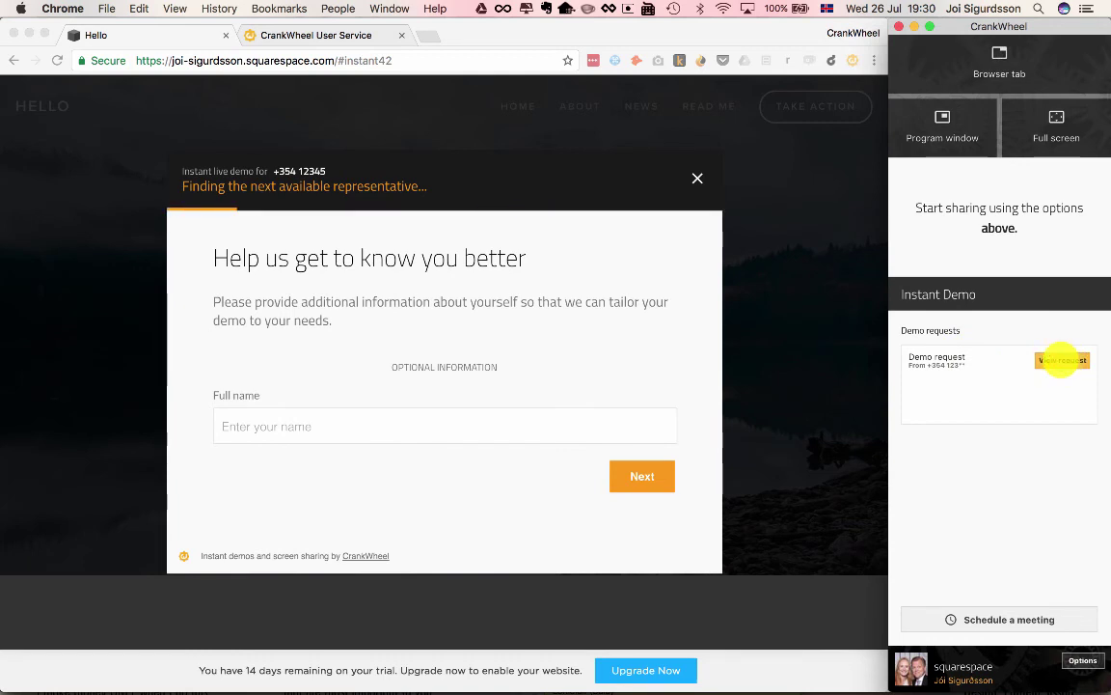
pyautogui.click(953, 172)
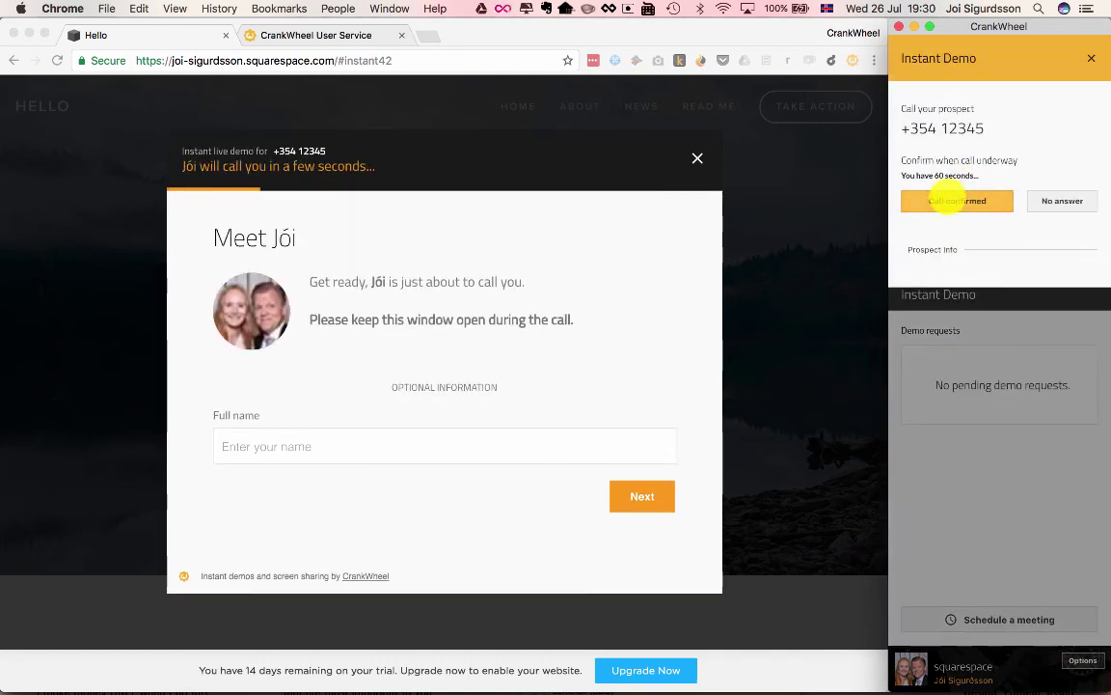